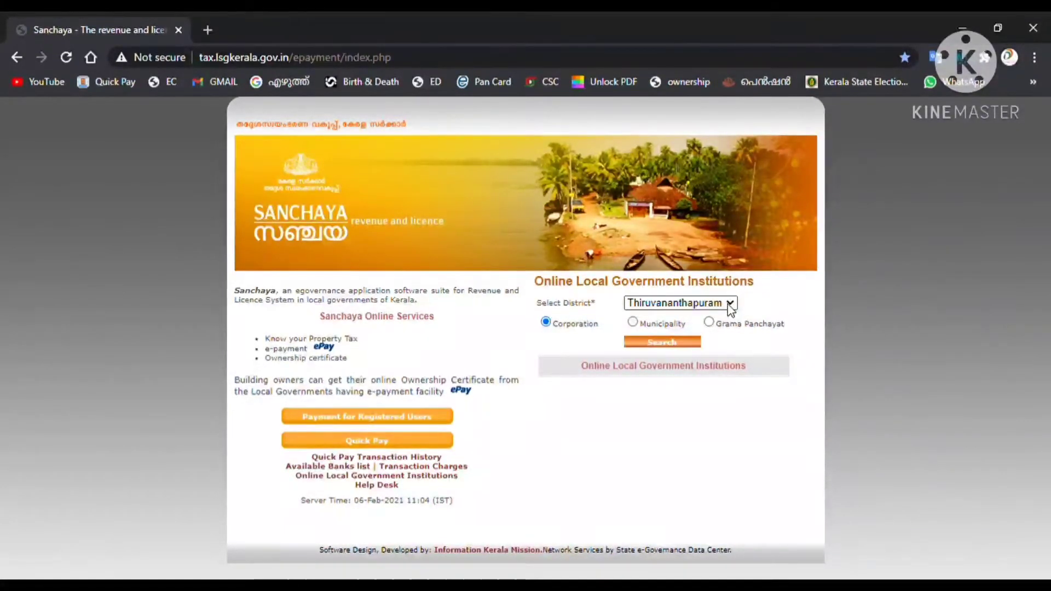
# - Search Palakkad district's grama panchayats and select Vellinezhi from the list
pyautogui.click(654, 441)
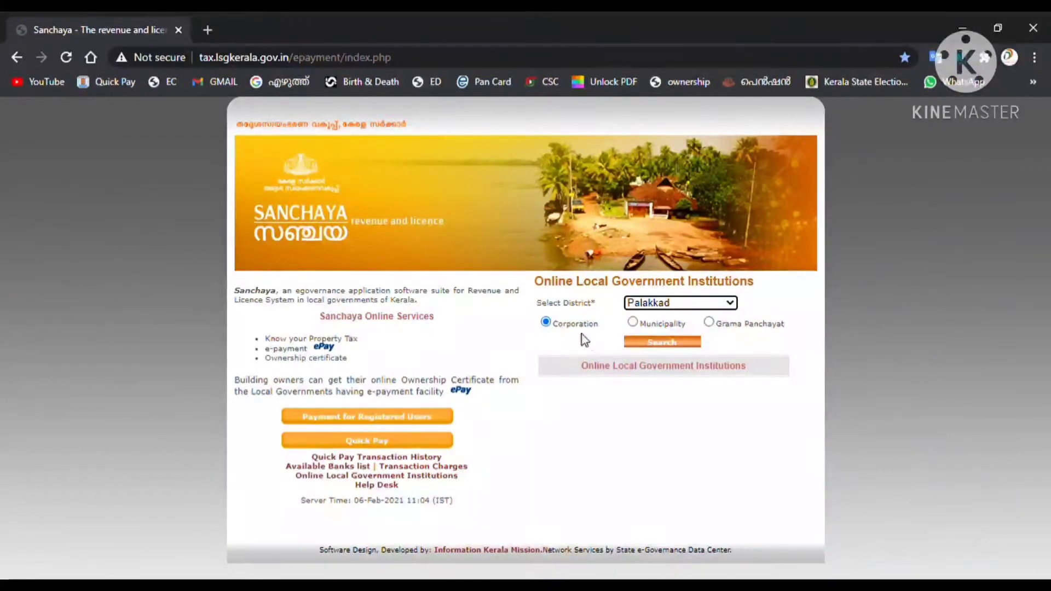
pyautogui.click(710, 323)
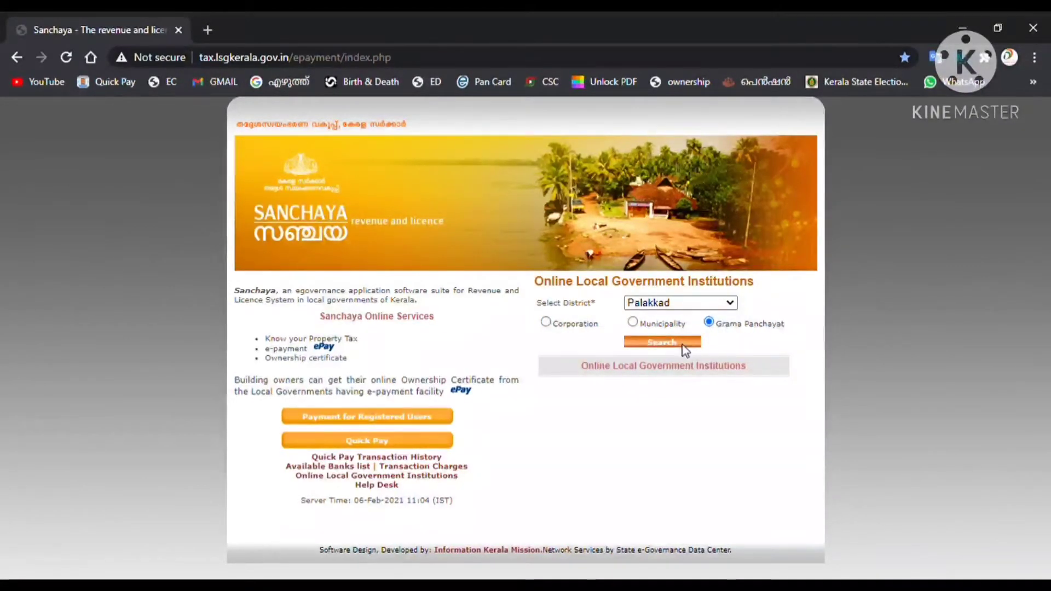
pyautogui.click(662, 342)
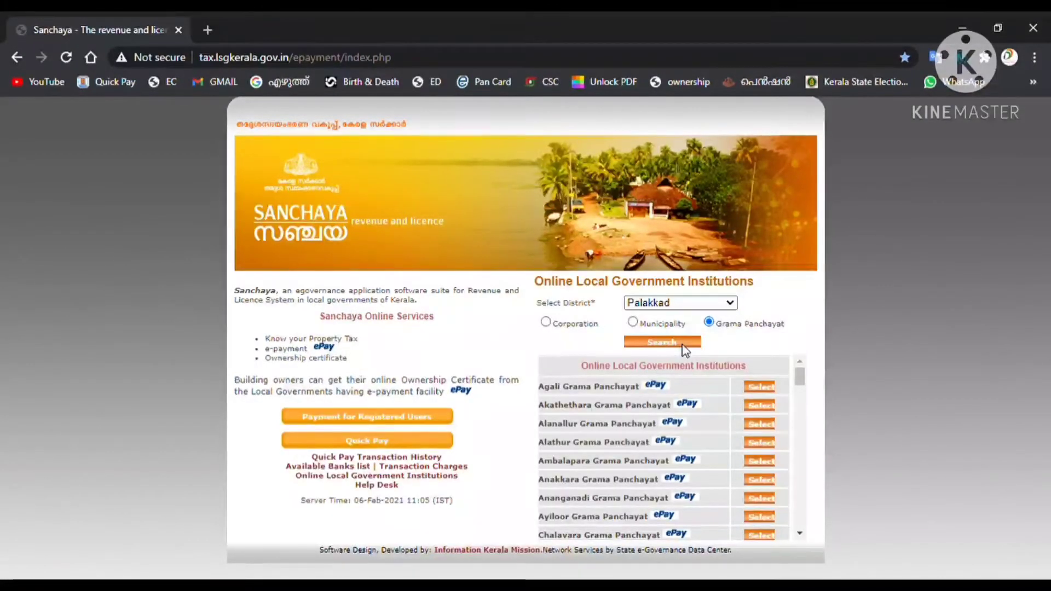
pyautogui.scroll(-12, 721, 443)
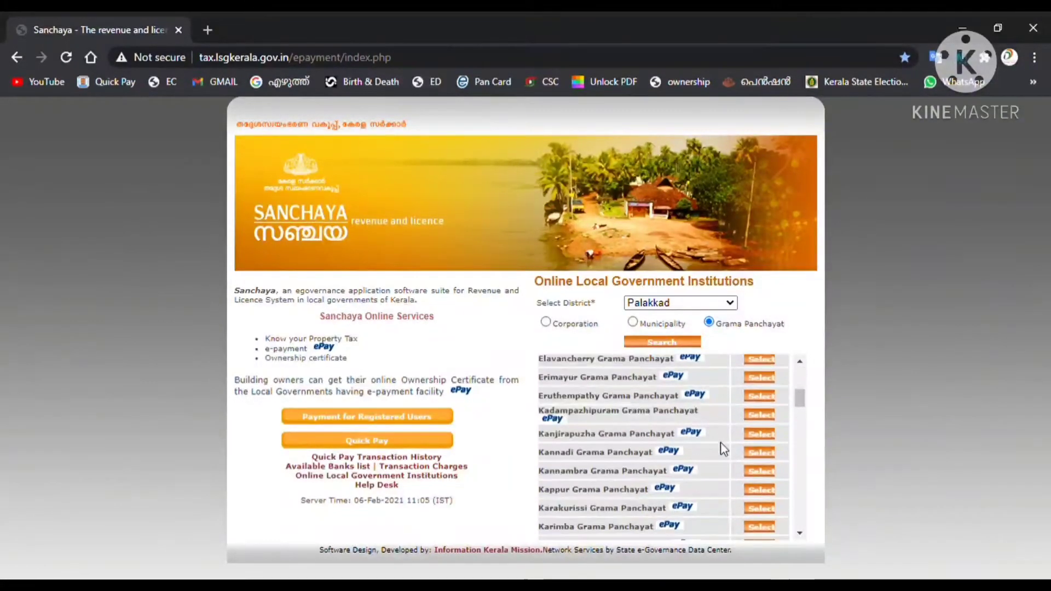
pyautogui.scroll(-12, 722, 443)
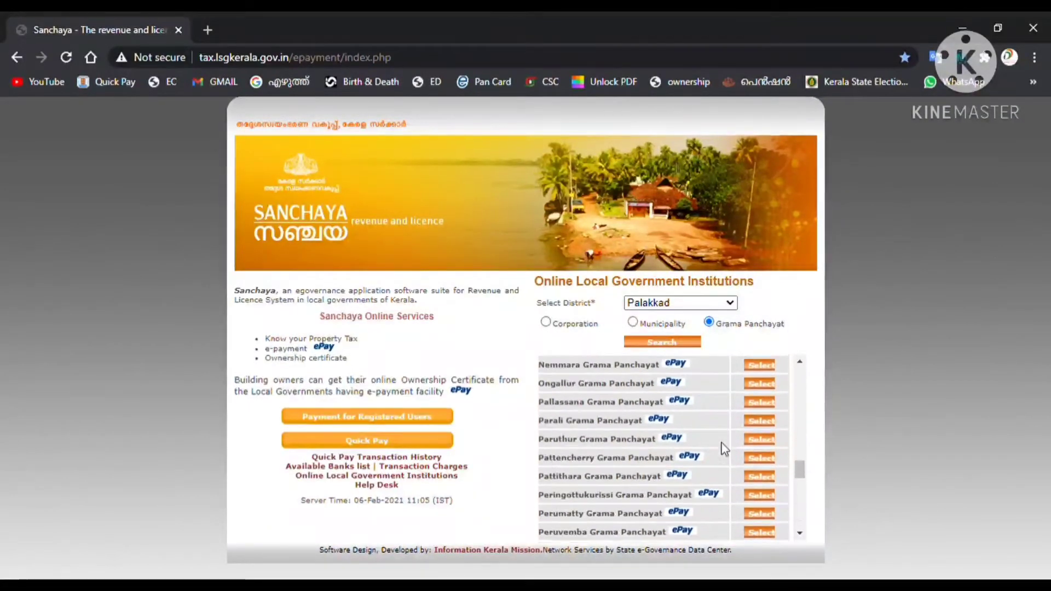
pyautogui.scroll(-3, 721, 443)
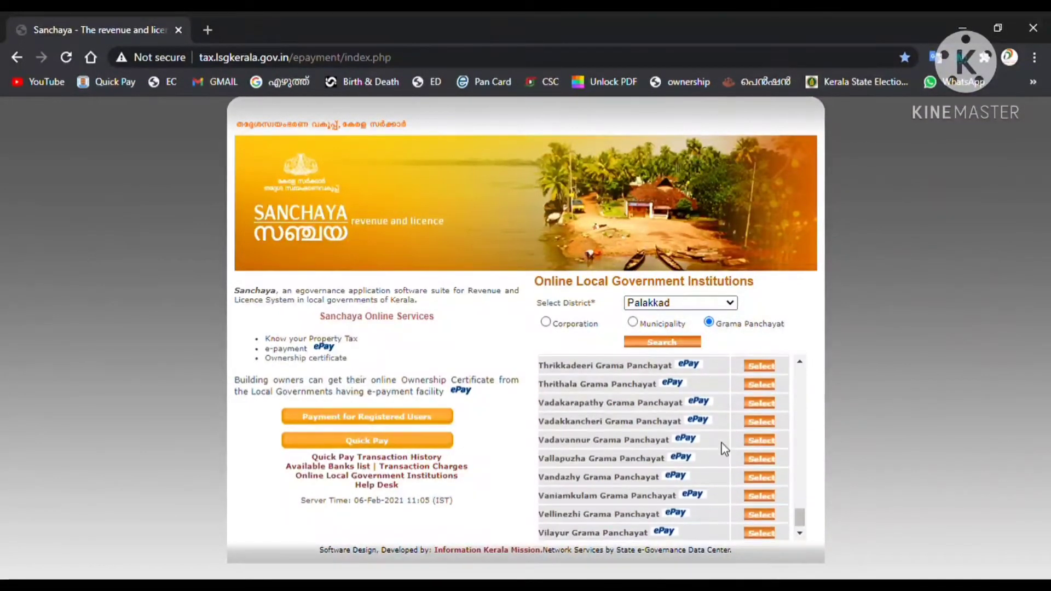
pyautogui.click(760, 512)
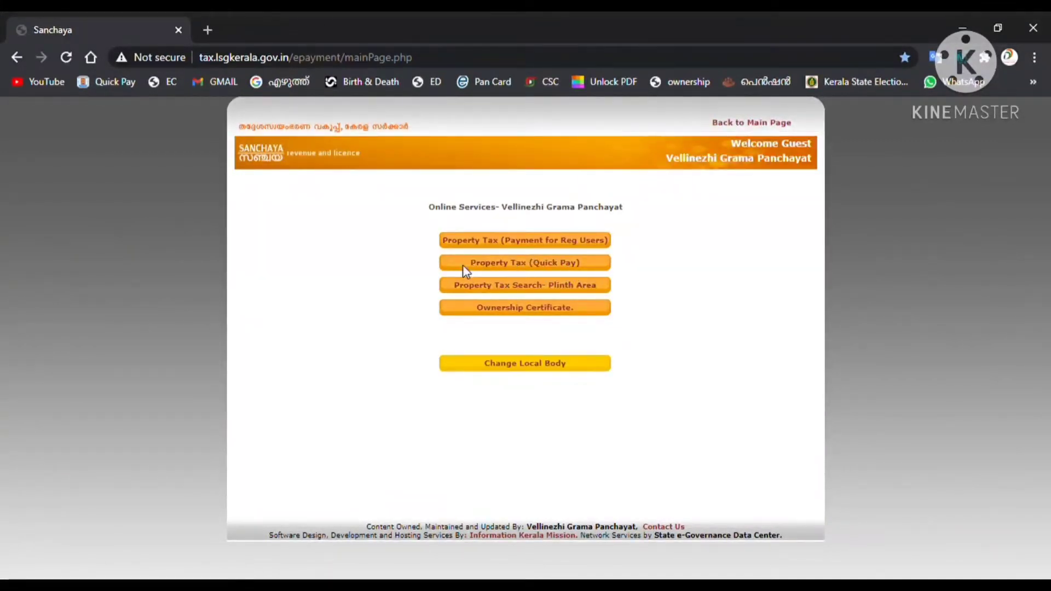
# - Open Property Tax (Quick Pay) and bring up the Select Local Body picker
pyautogui.click(506, 267)
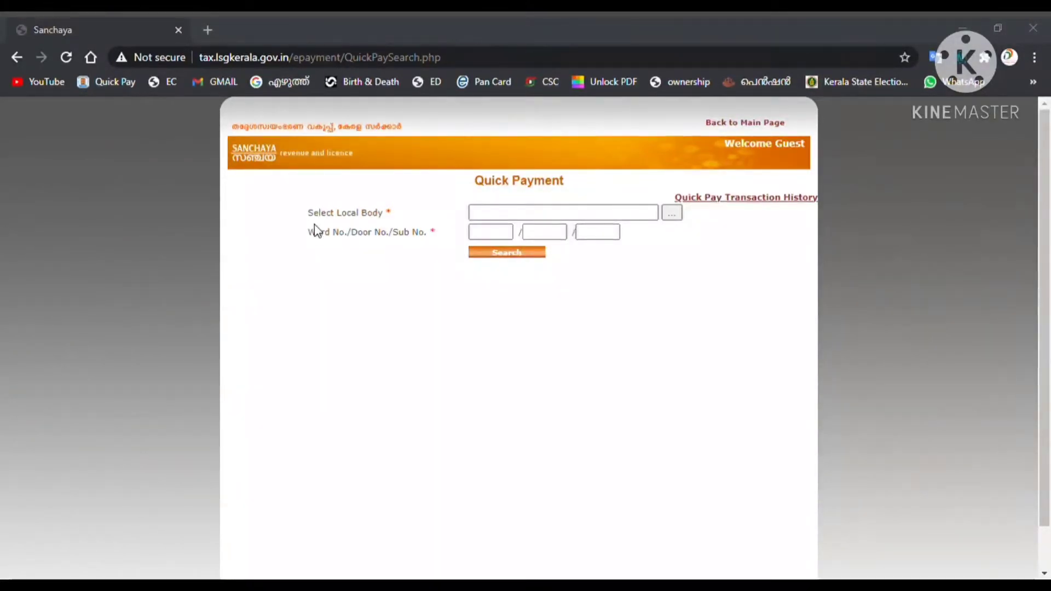
pyautogui.click(599, 214)
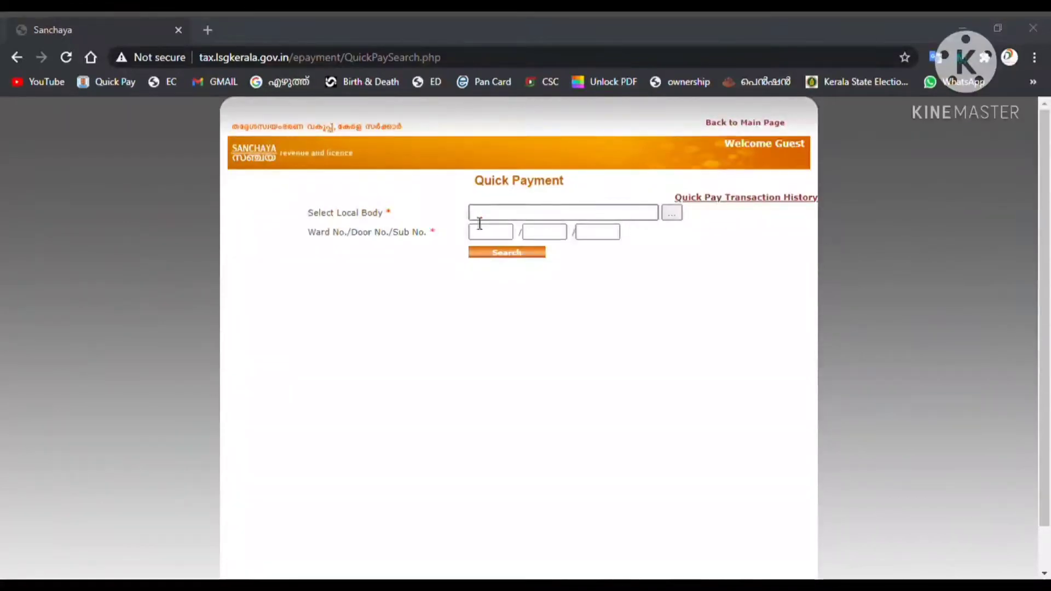
pyautogui.click(677, 217)
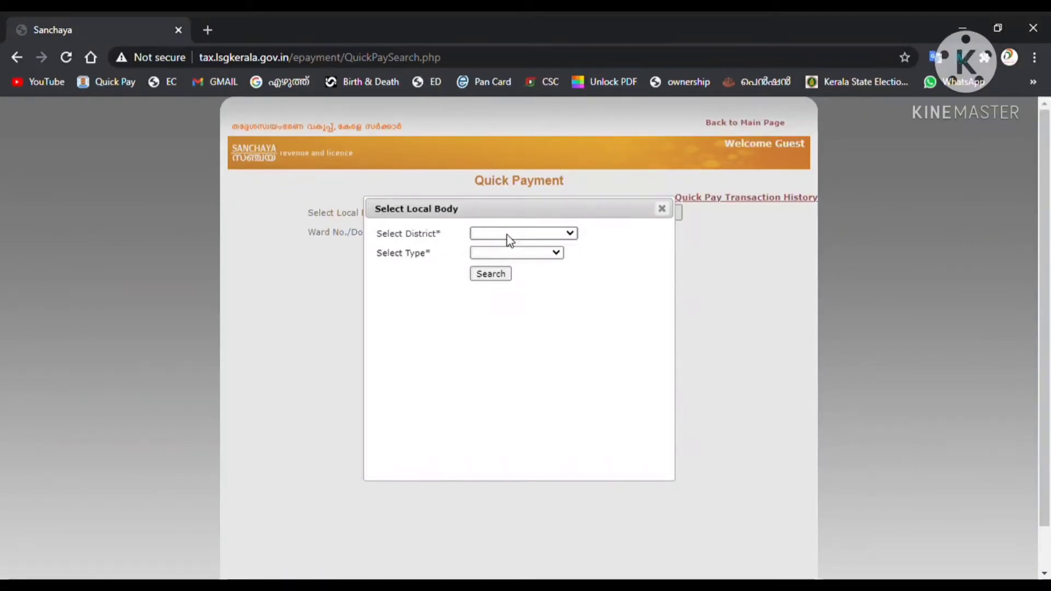
# - Search Palakkad grama panchayats in the picker and select Vellinezhi as the local body
pyautogui.click(517, 353)
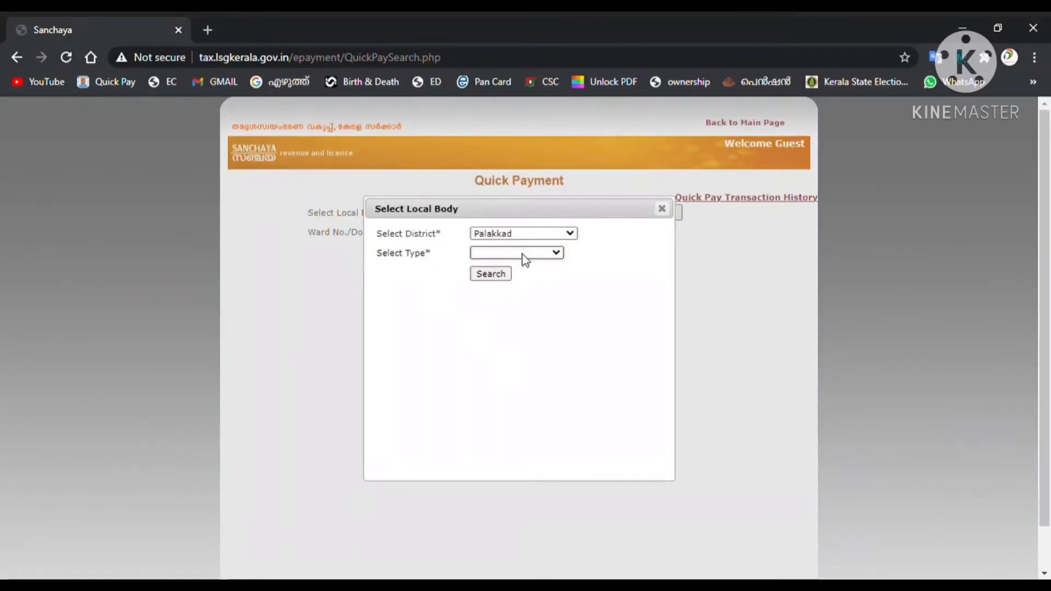
pyautogui.click(529, 297)
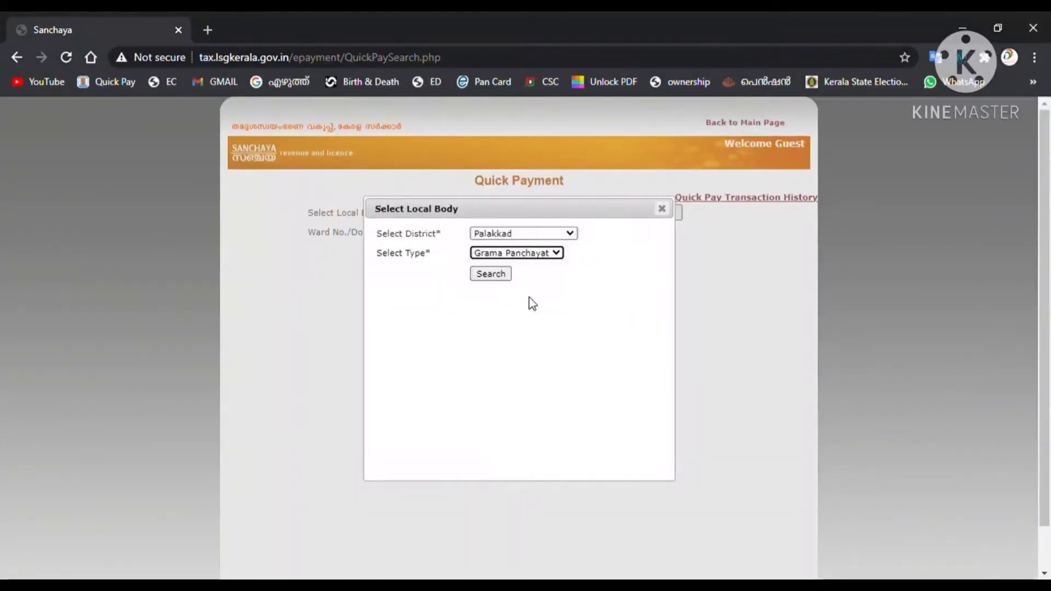
pyautogui.click(496, 278)
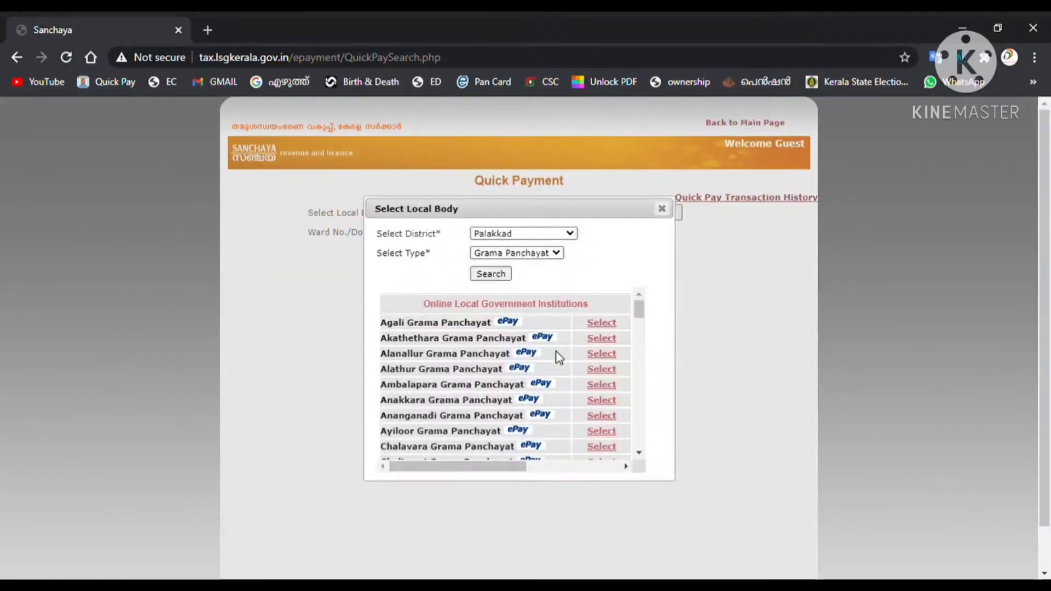
pyautogui.scroll(-3, 559, 357)
pyautogui.scroll(-6, 558, 357)
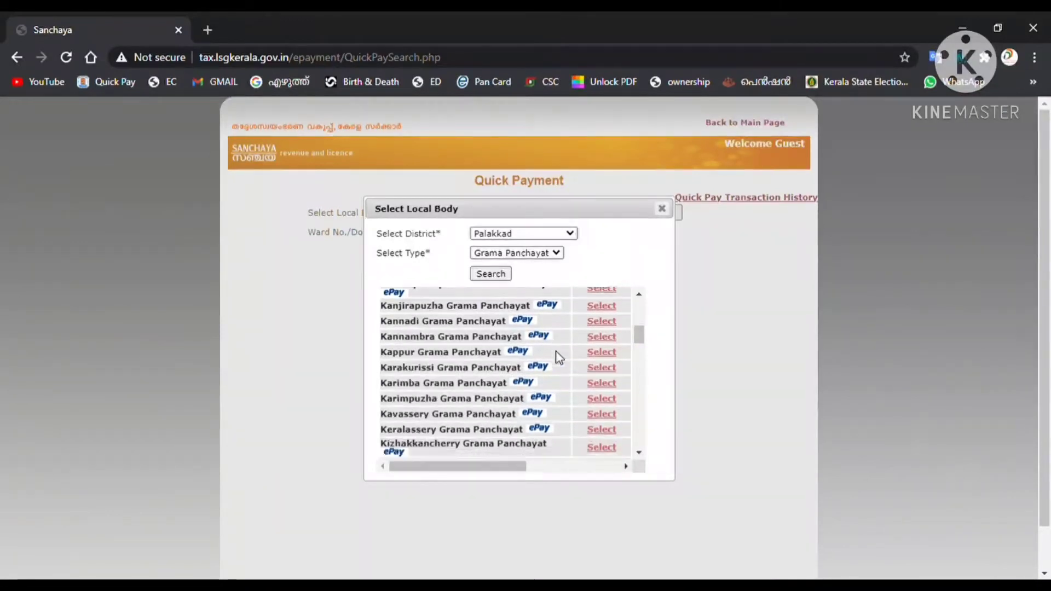
pyautogui.scroll(-3, 559, 357)
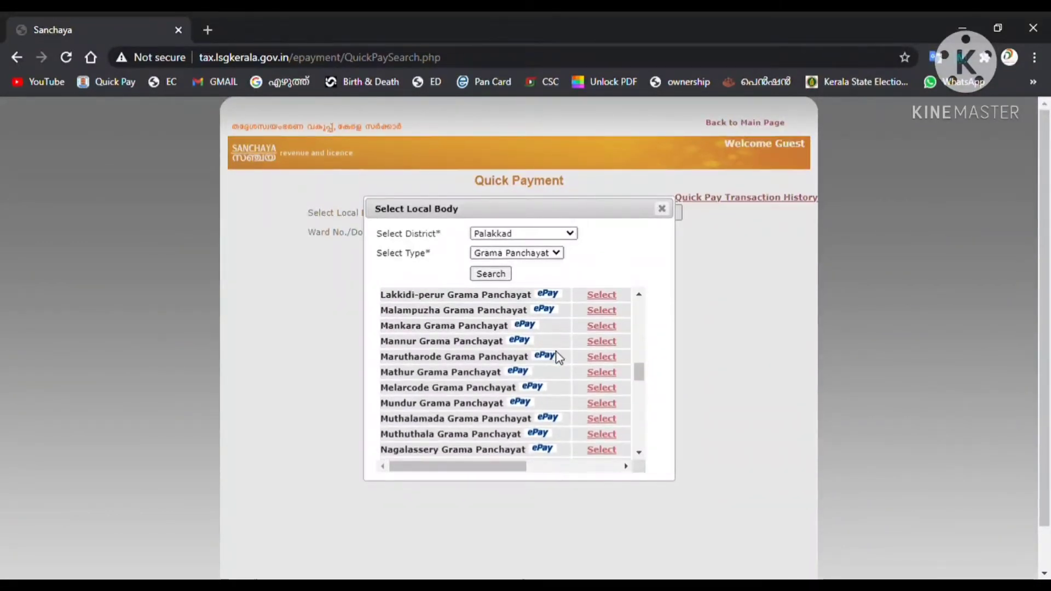
pyautogui.scroll(-5, 558, 357)
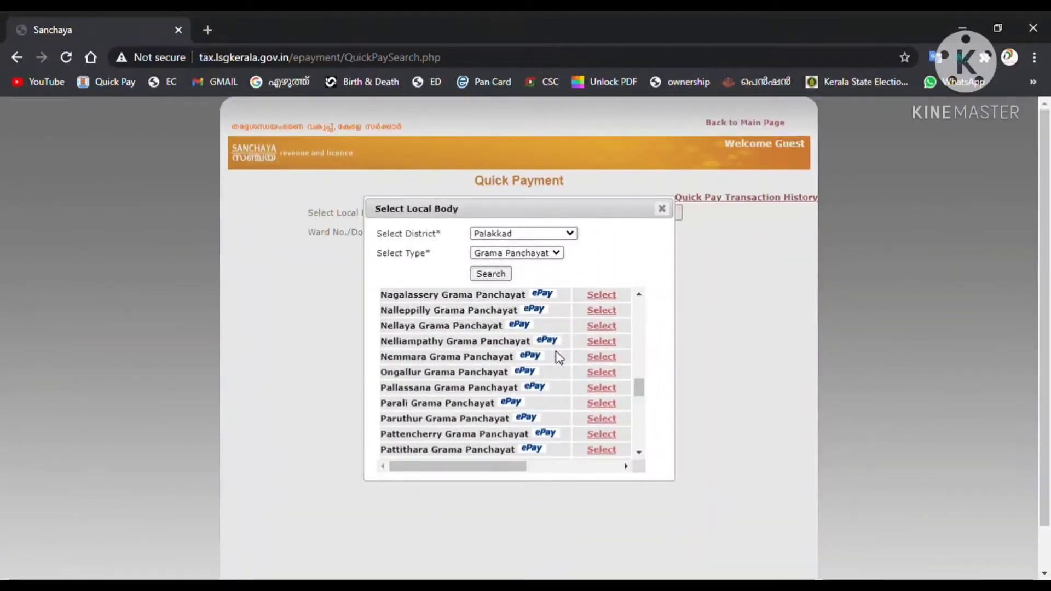
pyautogui.scroll(-6, 558, 357)
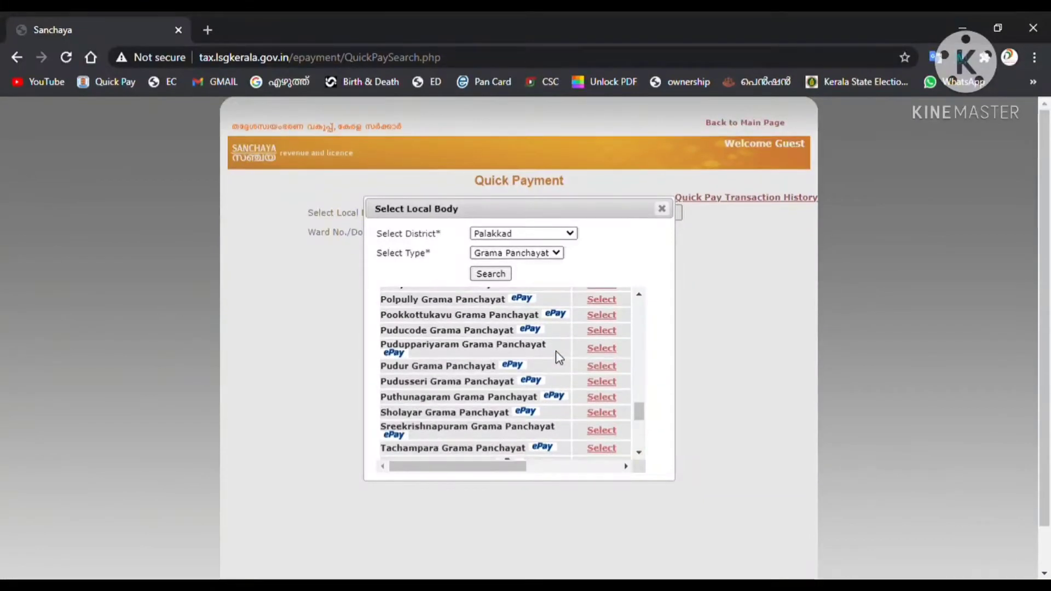
pyautogui.scroll(-5, 558, 357)
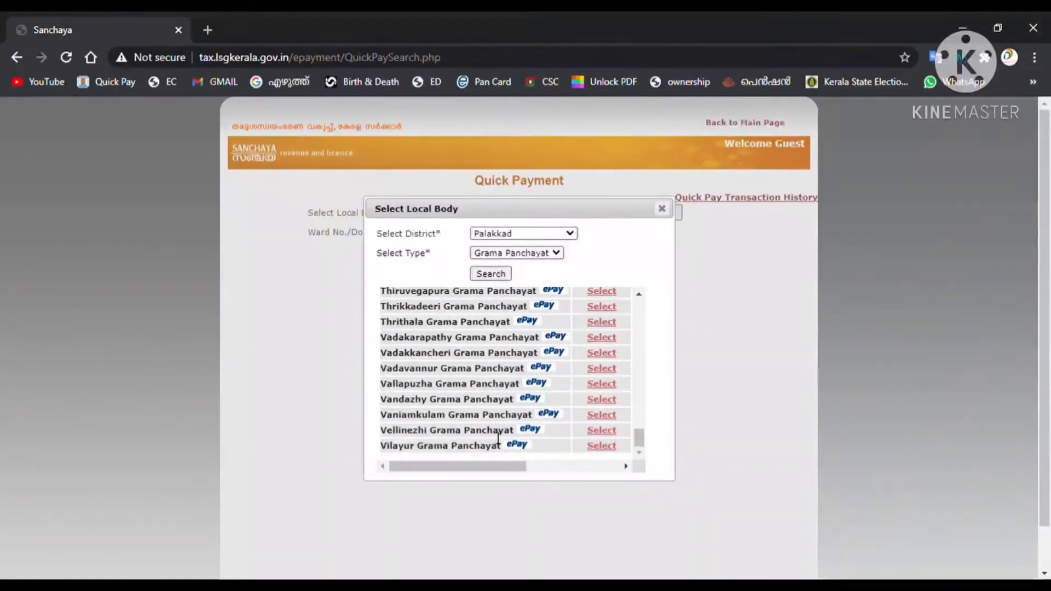
pyautogui.click(608, 431)
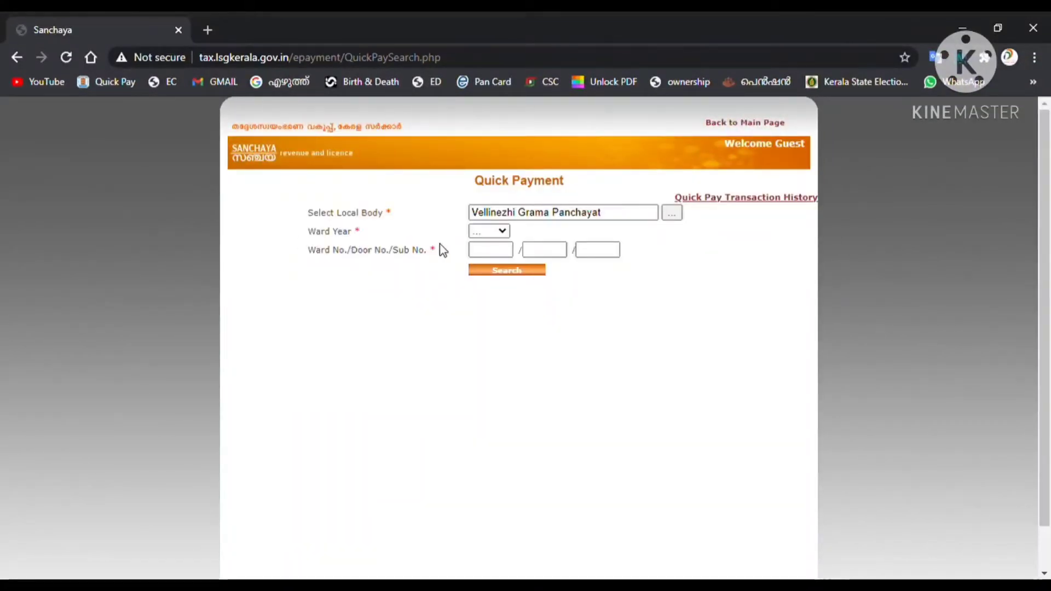
# - Search for the building with ward year 2013, ward 5 and door number 302
pyautogui.click(503, 231)
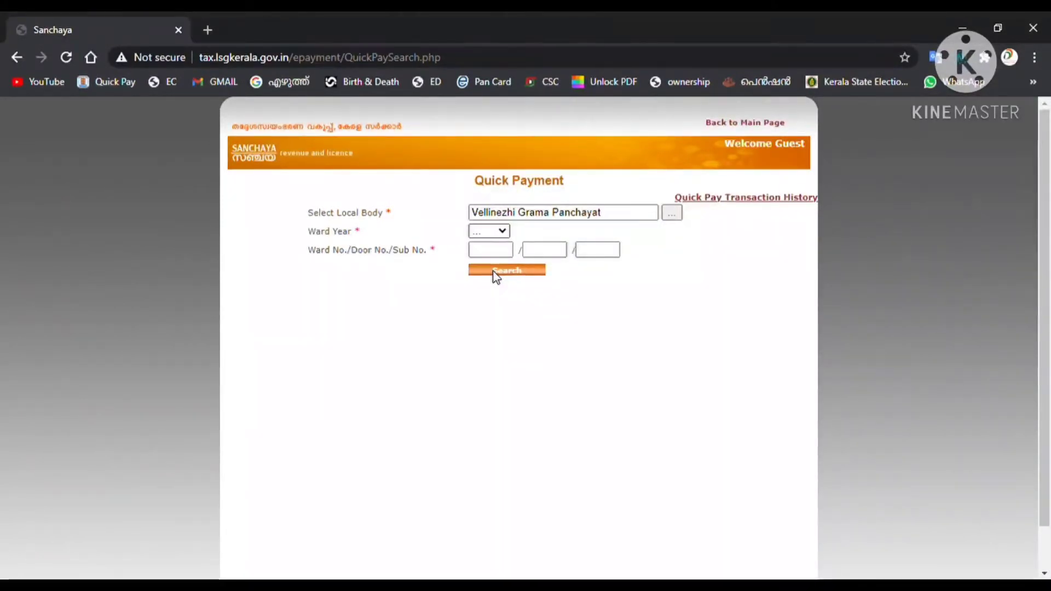
pyautogui.press('Down')
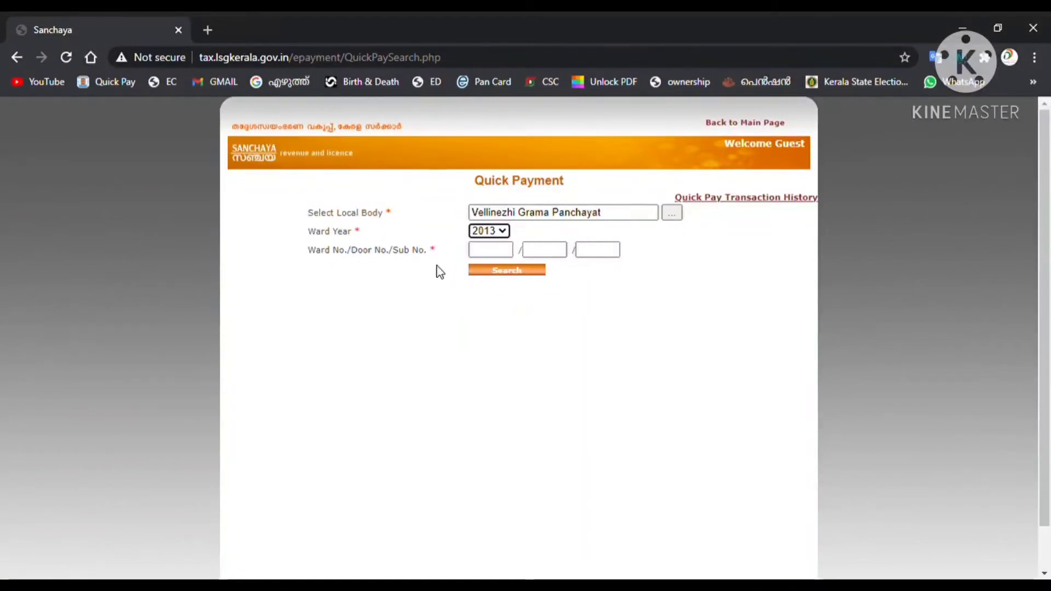
pyautogui.click(503, 253)
pyautogui.write('5')
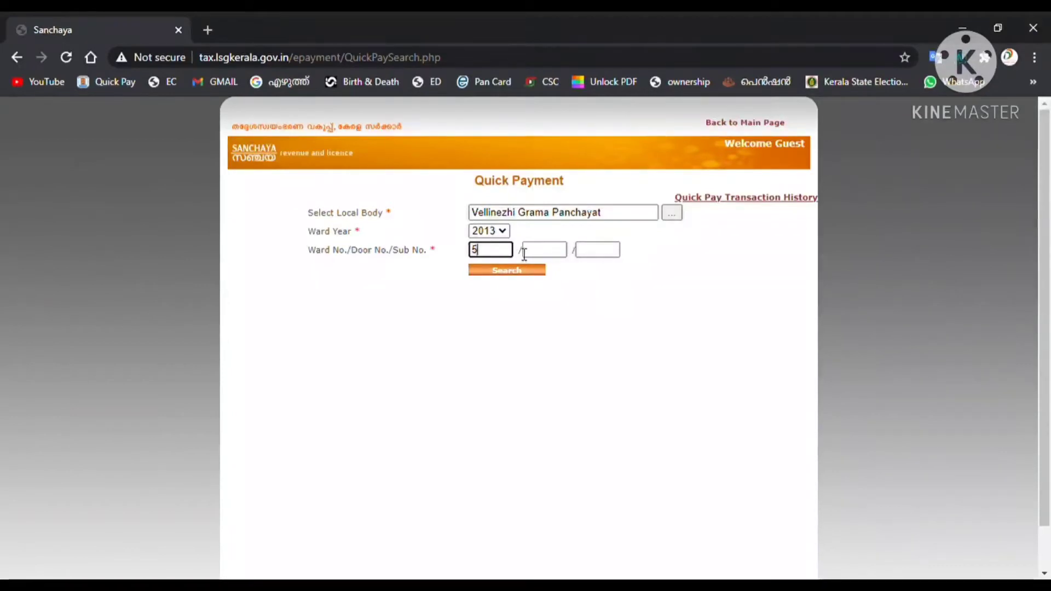
pyautogui.click(543, 252)
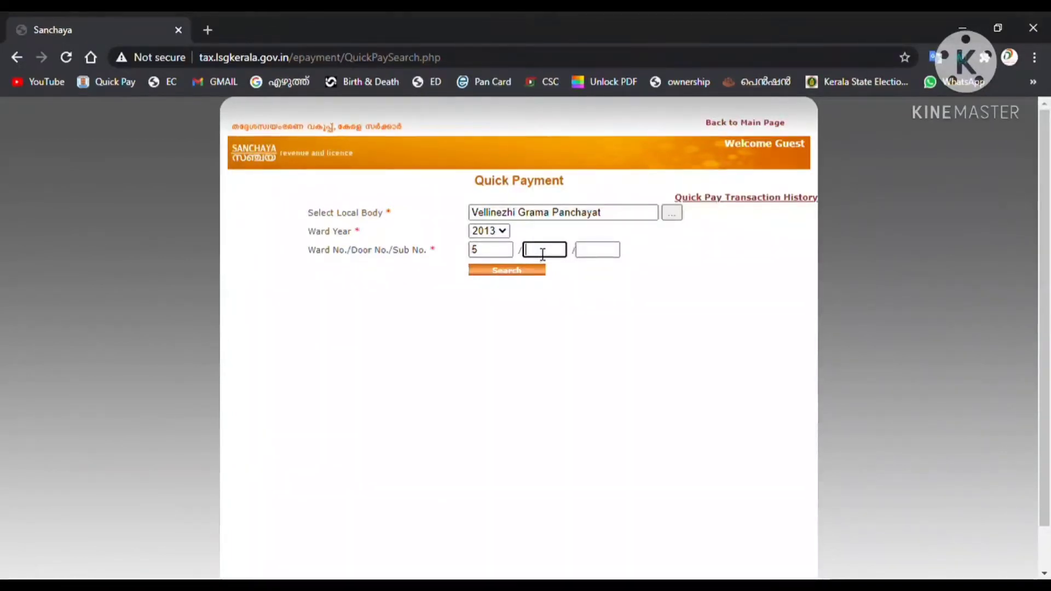
pyautogui.write('302')
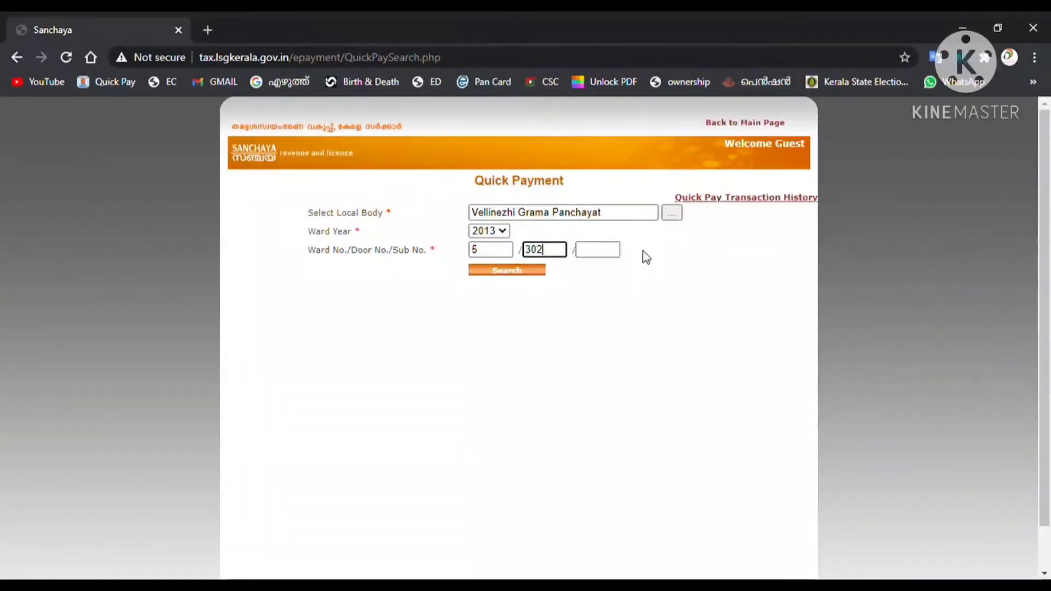
pyautogui.click(505, 269)
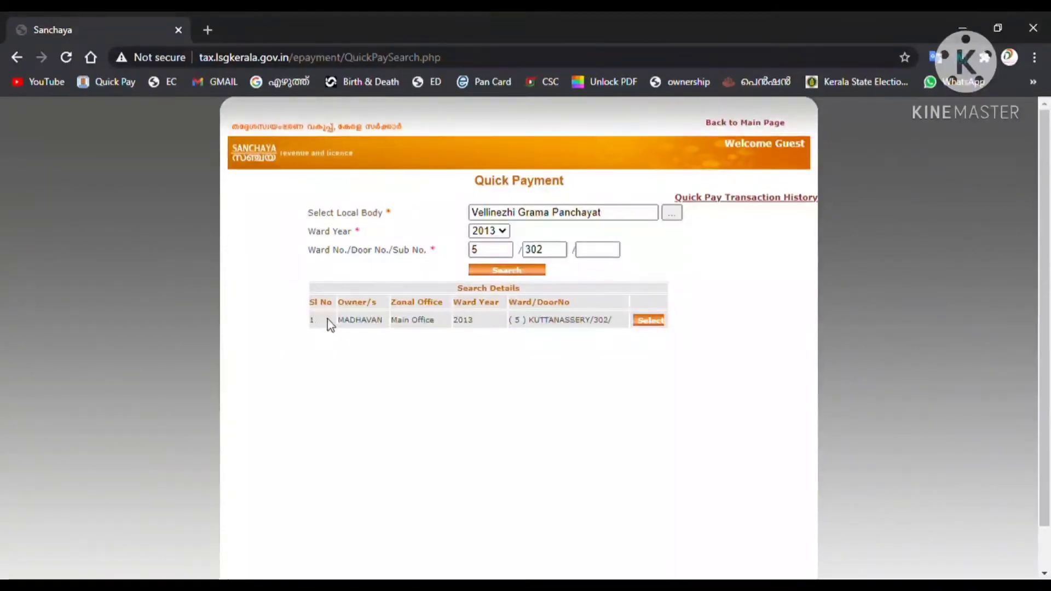
# - Open the found building's 32.00 rupee pending tax details and continue to e-payment
pyautogui.click(650, 323)
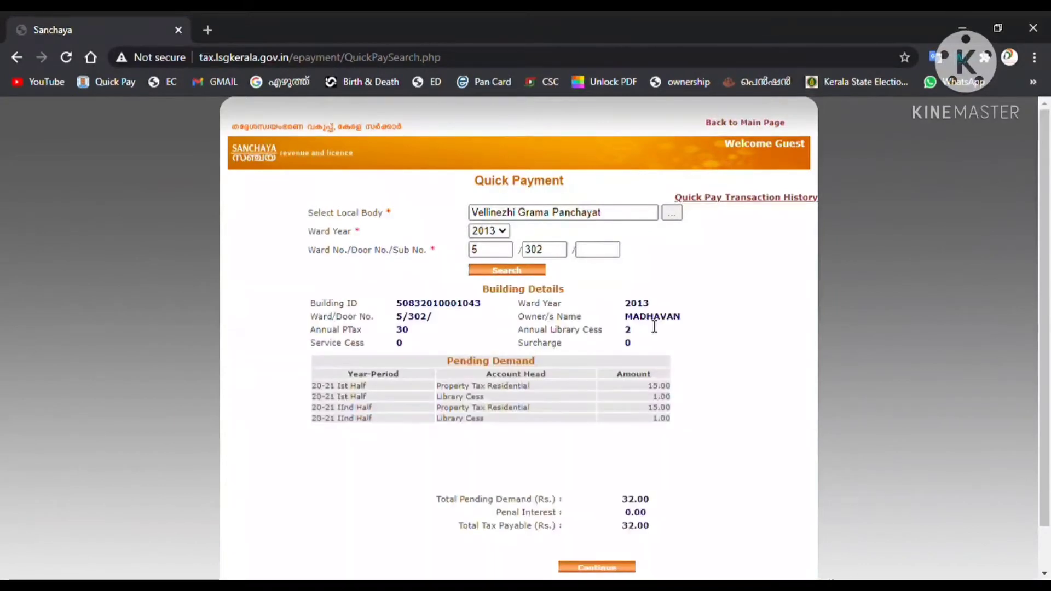
pyautogui.scroll(-1, 652, 326)
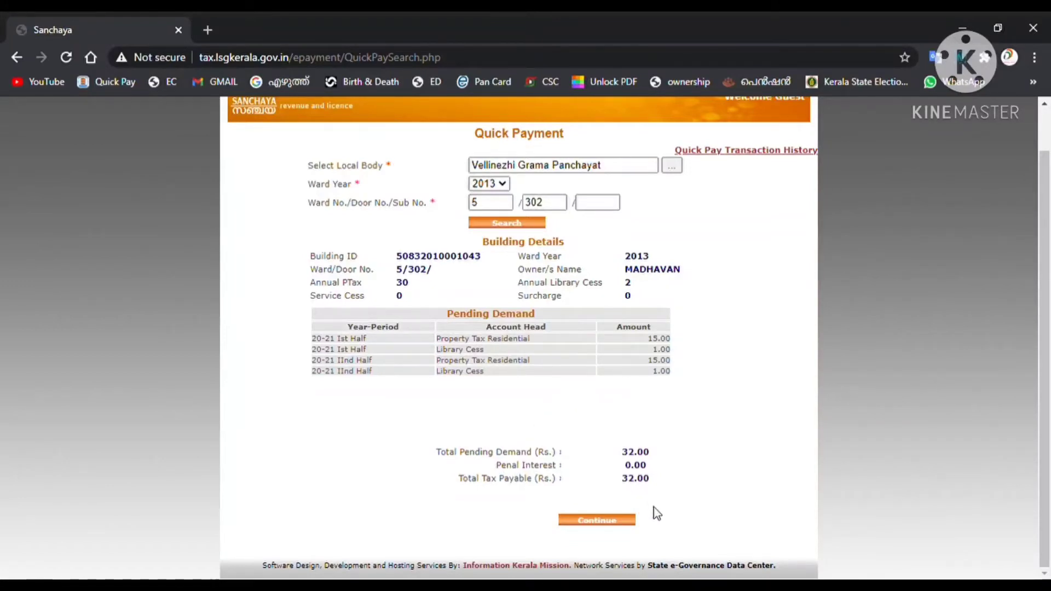
pyautogui.click(615, 525)
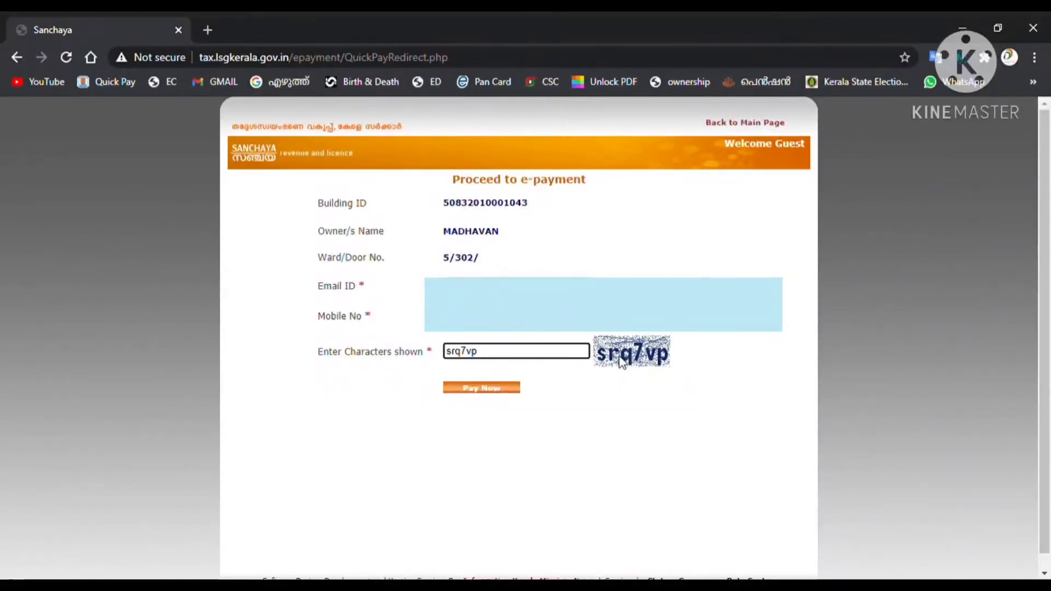
# - Pay the pending tax and download the receipt for the completed 537 transaction
pyautogui.click(485, 389)
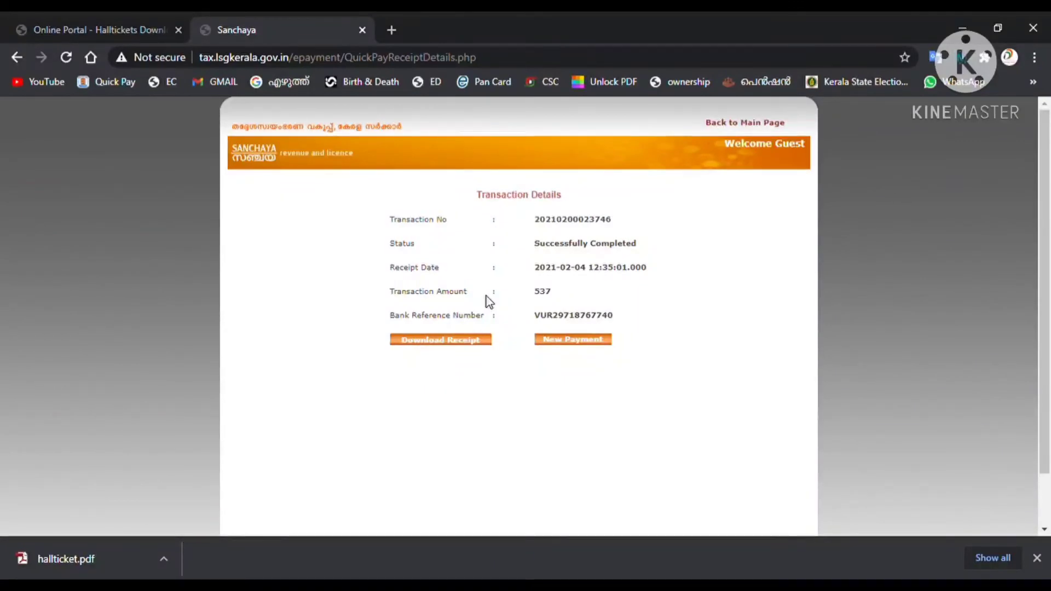
pyautogui.click(438, 340)
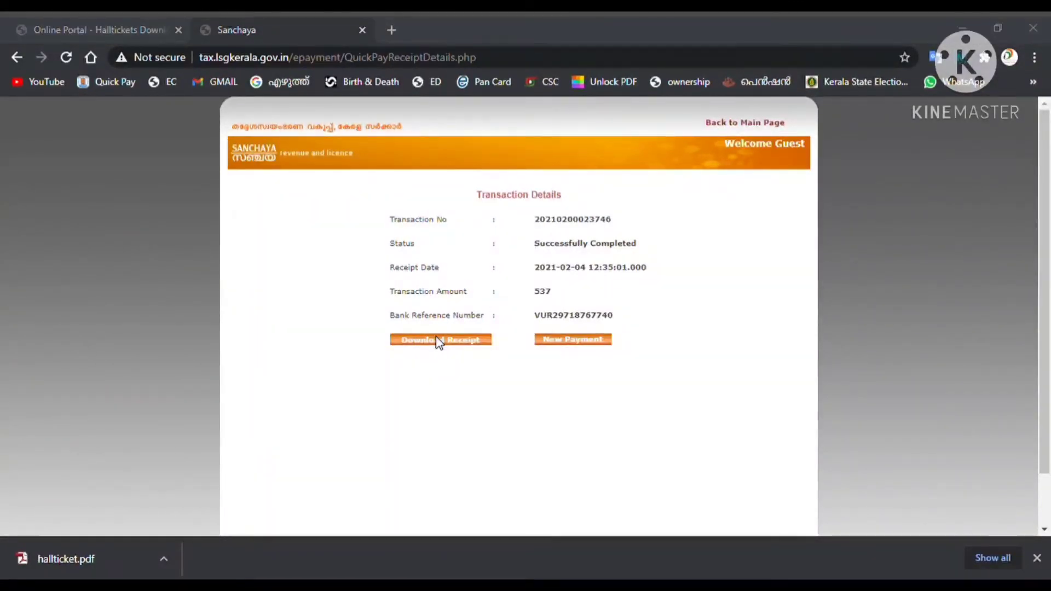